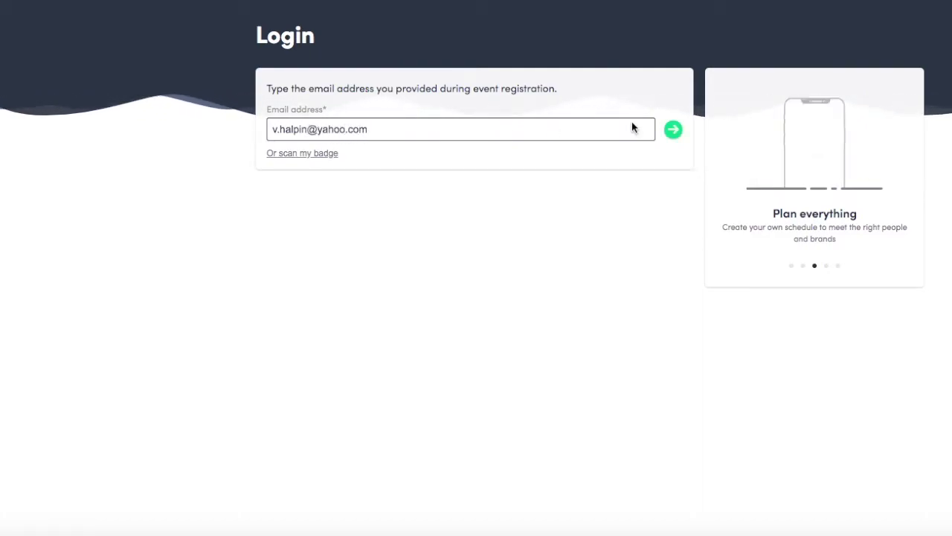
# - Submit the registration email for a magic sign-in link, then follow it to the new-password page
pyautogui.click(673, 129)
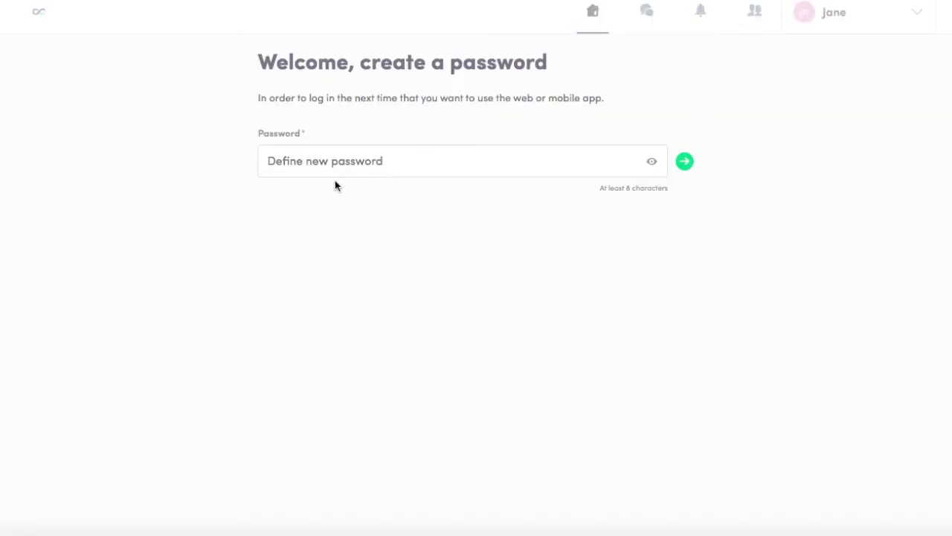
pyautogui.click(319, 164)
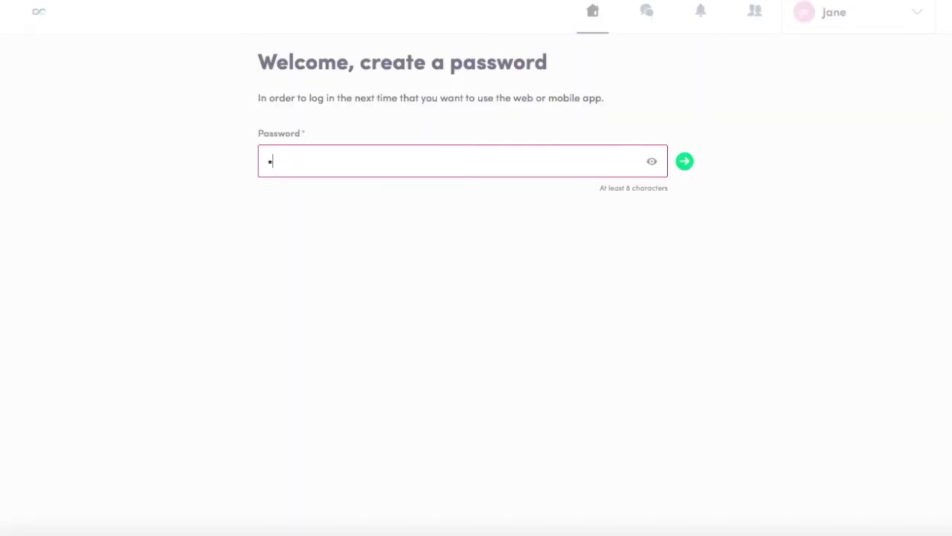
pyautogui.click(684, 160)
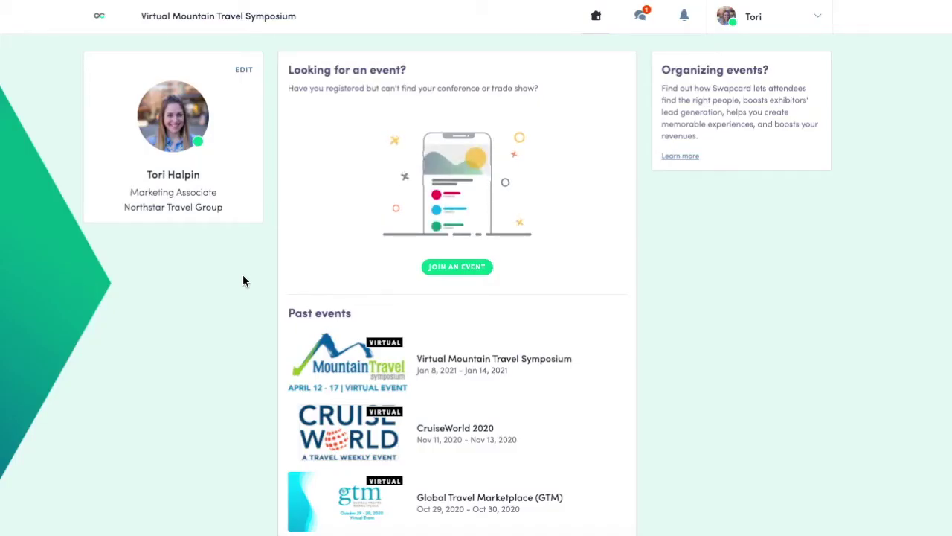
pyautogui.click(351, 361)
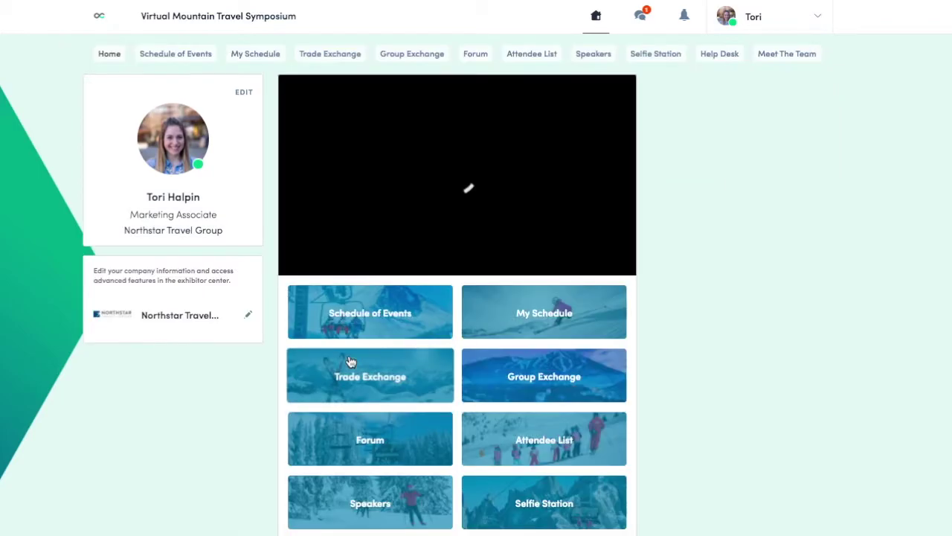
pyautogui.scroll(-2, 262, 348)
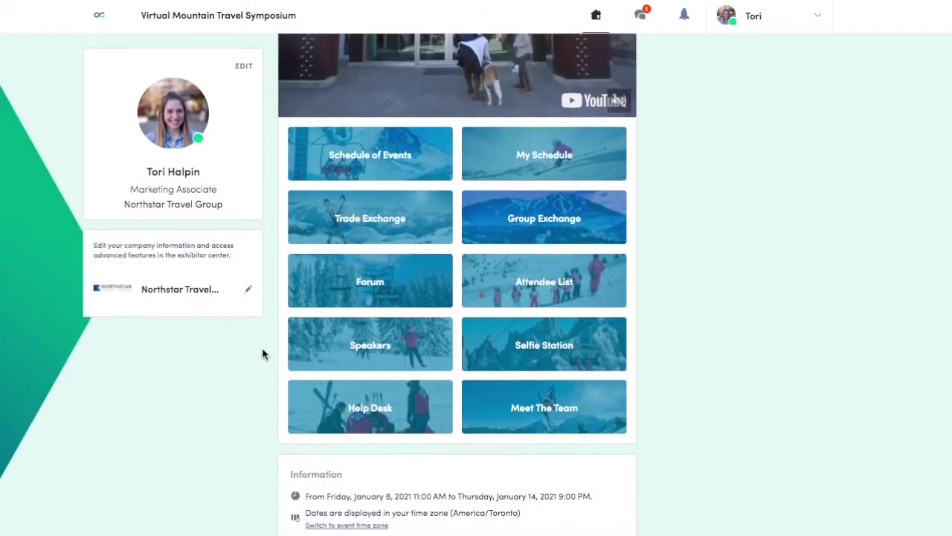
pyautogui.scroll(2, 262, 348)
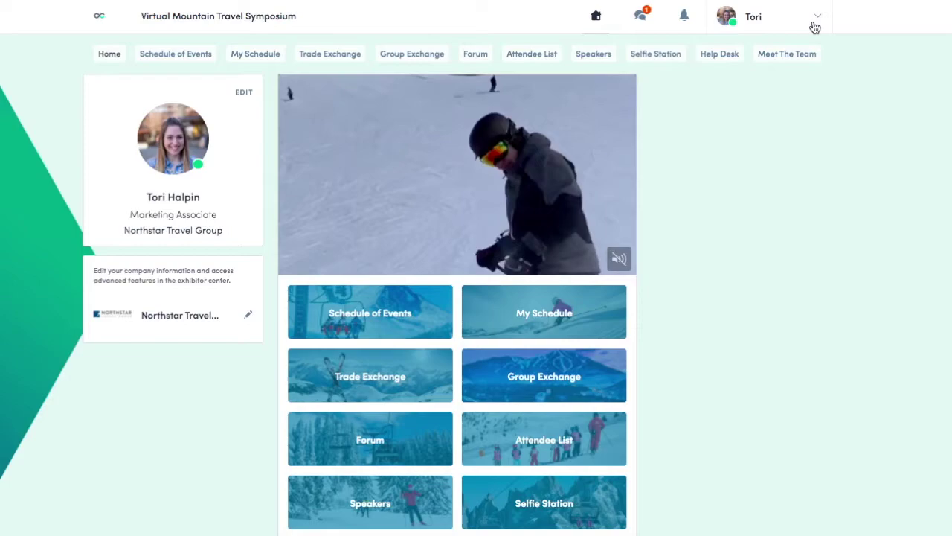
# - Open Tori Halpin's own profile page from the account name menu
pyautogui.click(816, 19)
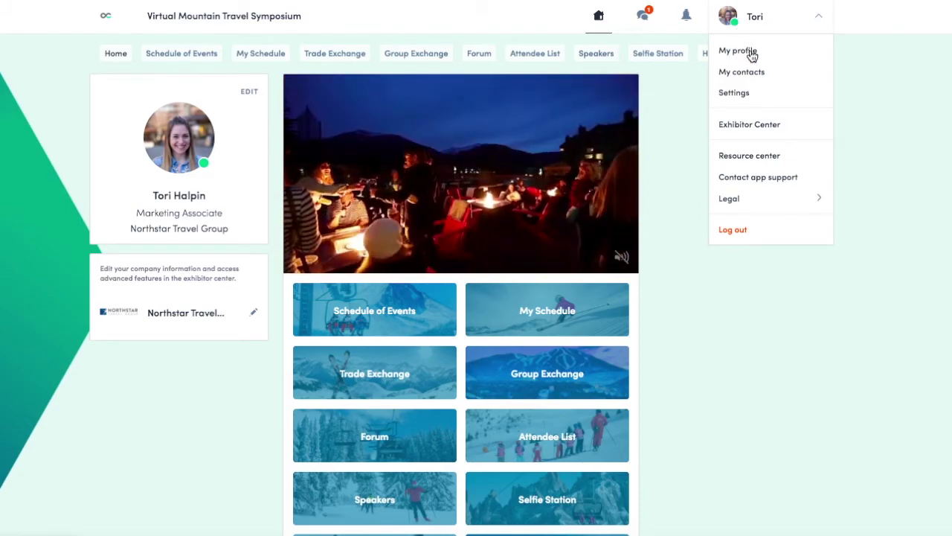
pyautogui.click(749, 52)
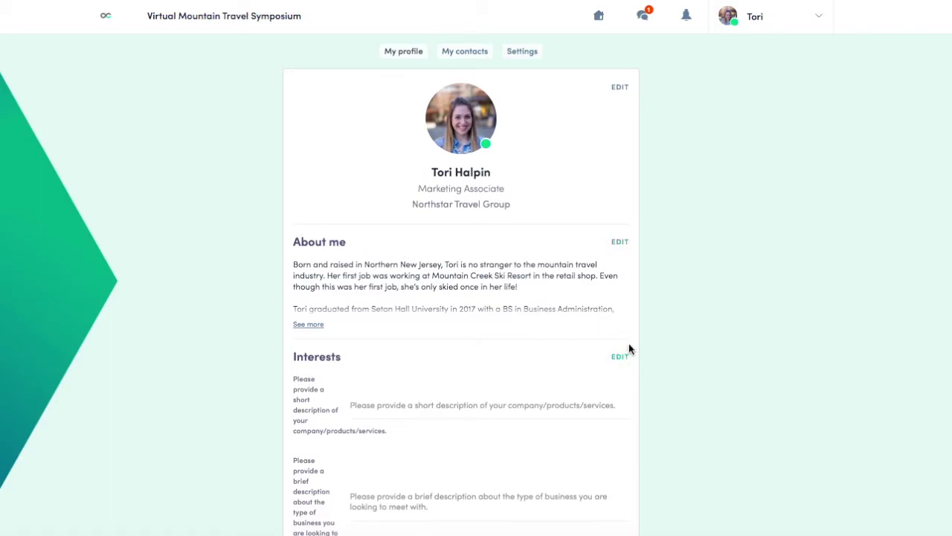
pyautogui.click(813, 22)
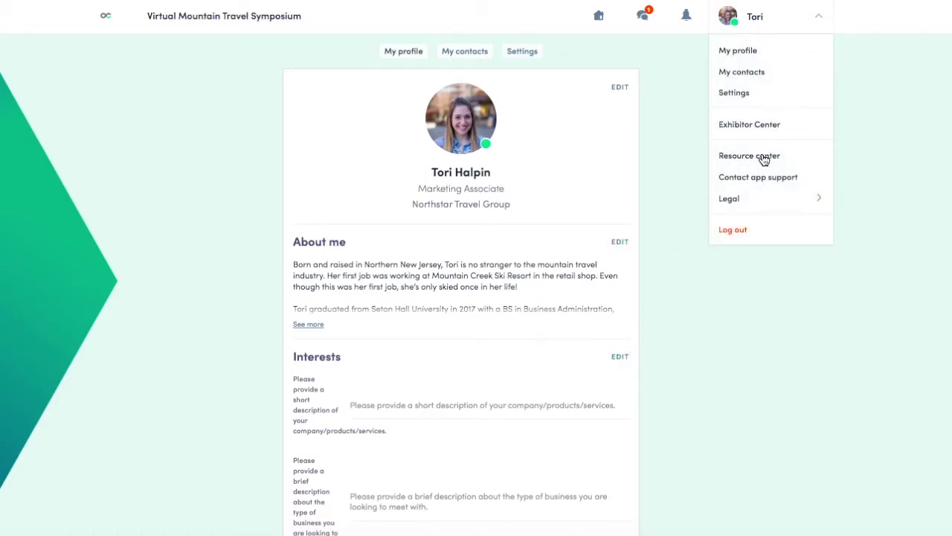
pyautogui.click(675, 177)
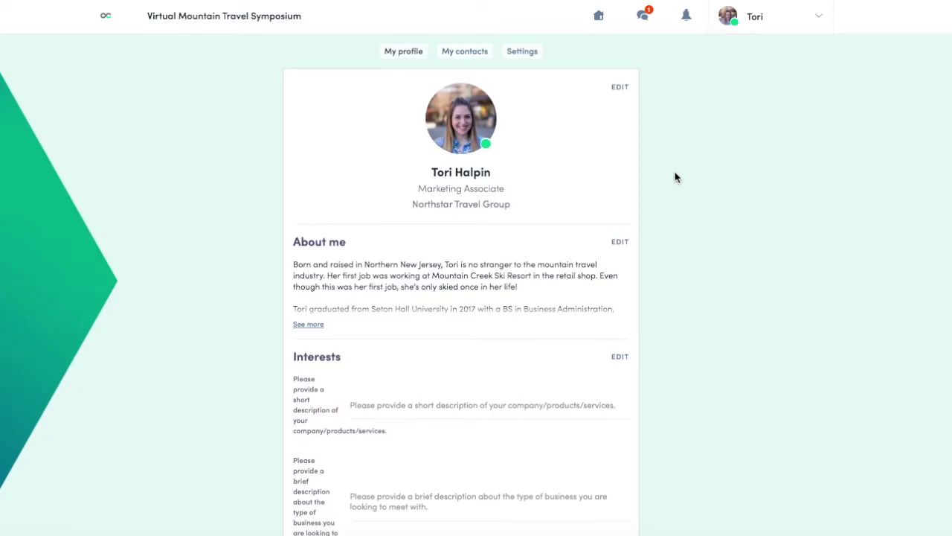
# - Try the Trade Exchange partner filters, then search the partners for 'mountain travel sym'
pyautogui.click(165, 18)
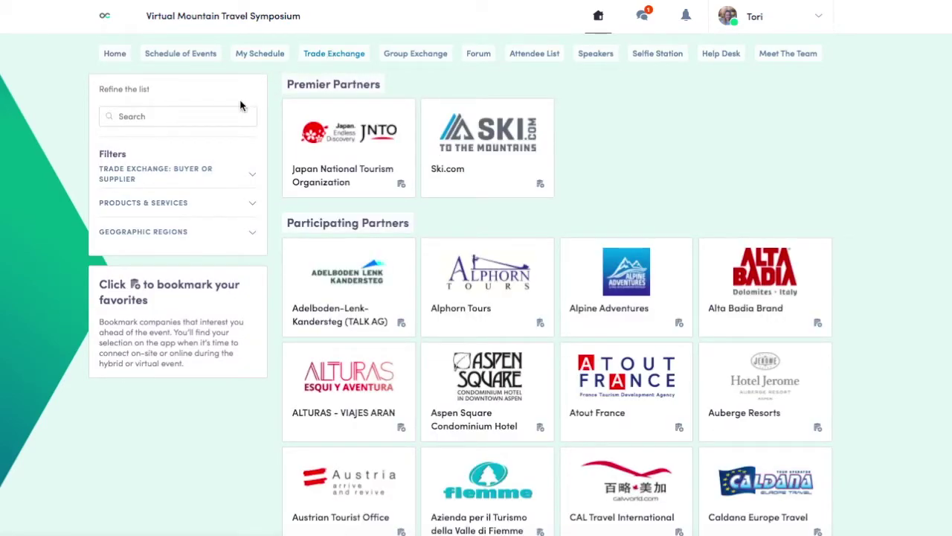
pyautogui.click(245, 178)
pyautogui.click(249, 202)
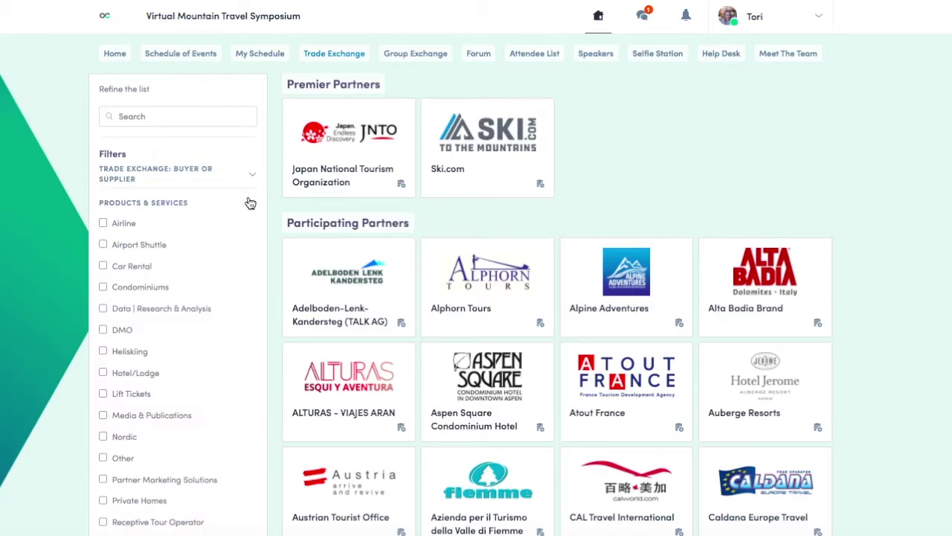
pyautogui.click(249, 203)
pyautogui.click(252, 232)
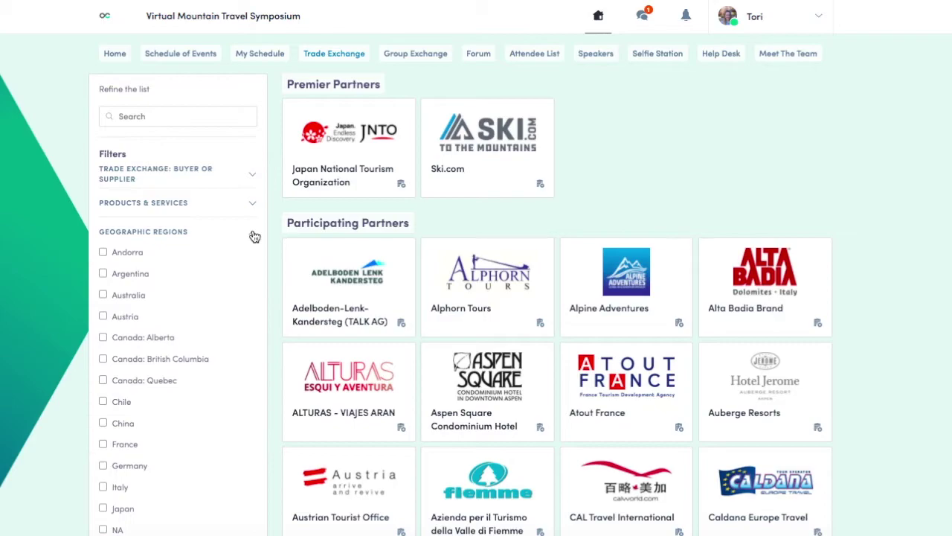
pyautogui.click(252, 233)
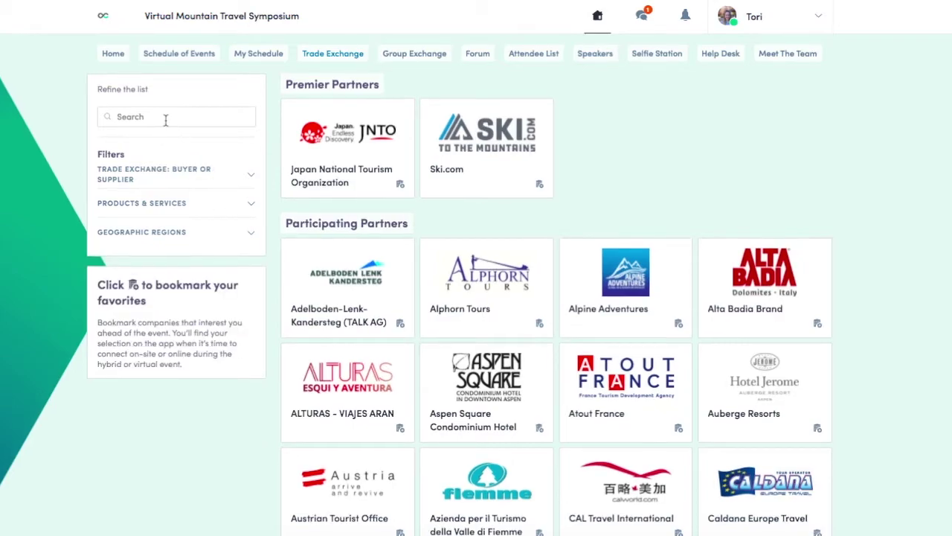
pyautogui.click(166, 116)
pyautogui.write('mountain travel sym')
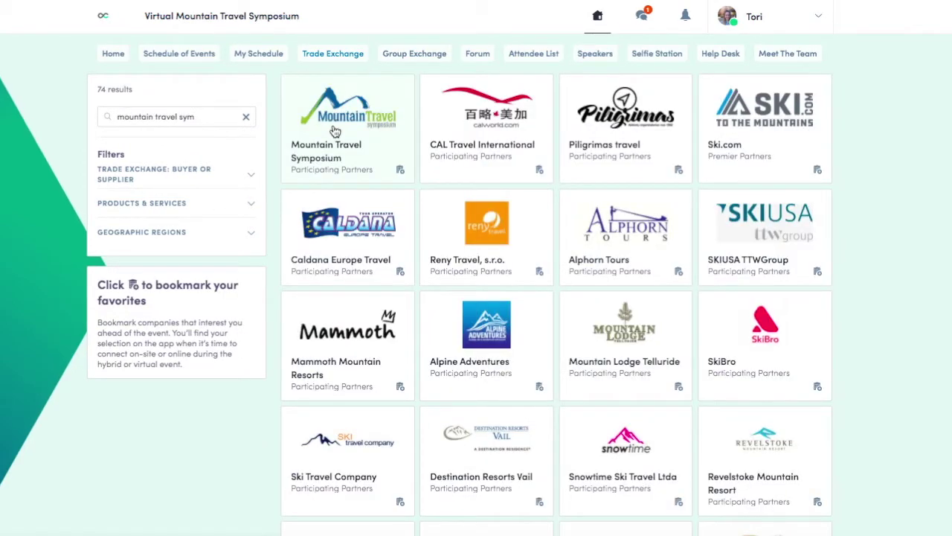
pyautogui.click(332, 125)
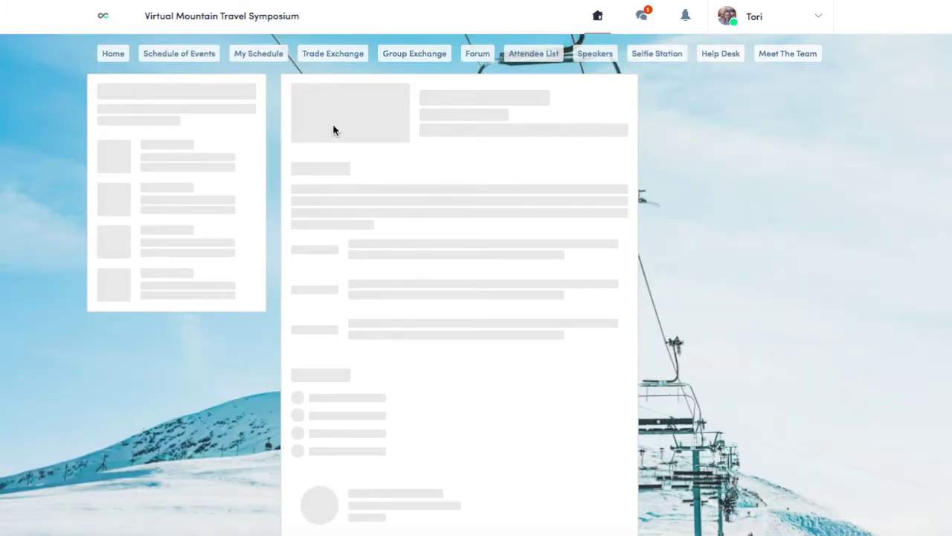
pyautogui.scroll(-1, 297, 178)
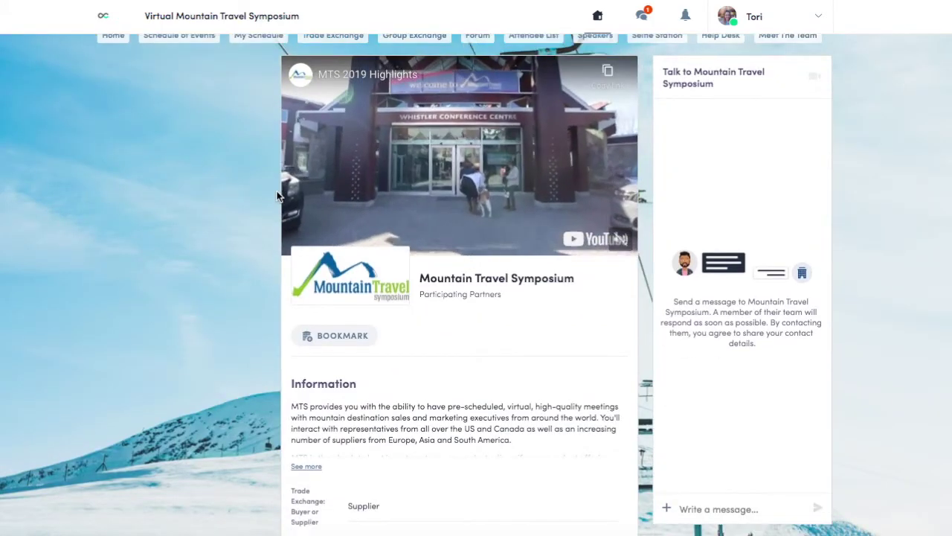
pyautogui.scroll(-2, 277, 196)
pyautogui.scroll(-1, 276, 197)
pyautogui.scroll(-2, 277, 196)
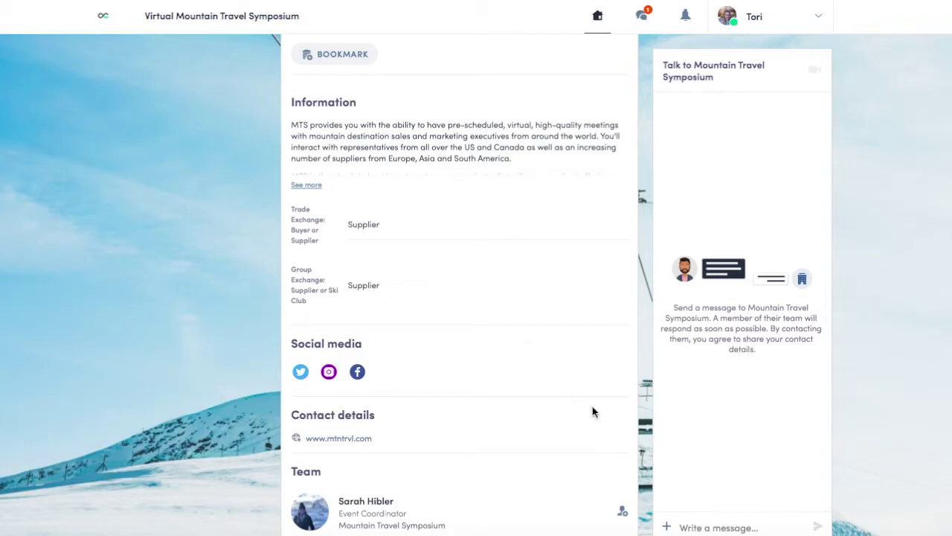
pyautogui.click(348, 514)
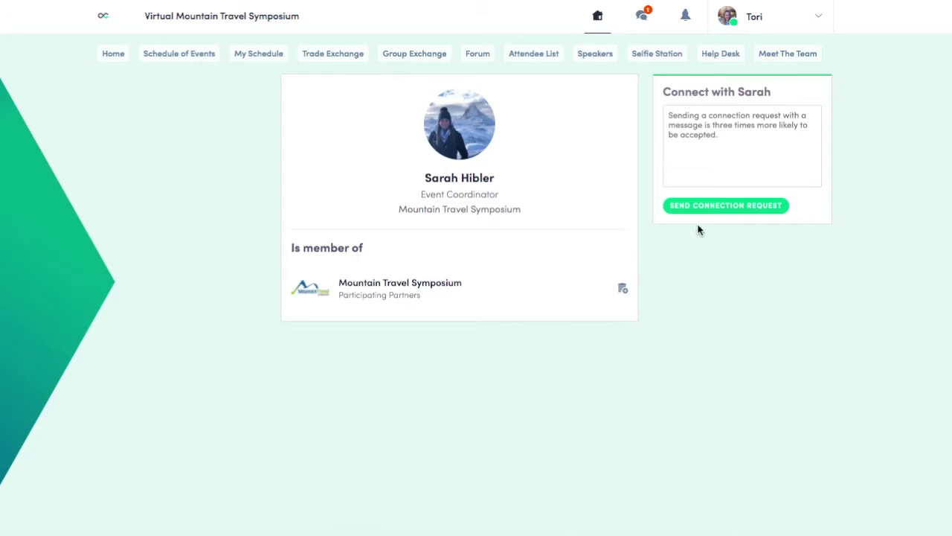
pyautogui.click(707, 136)
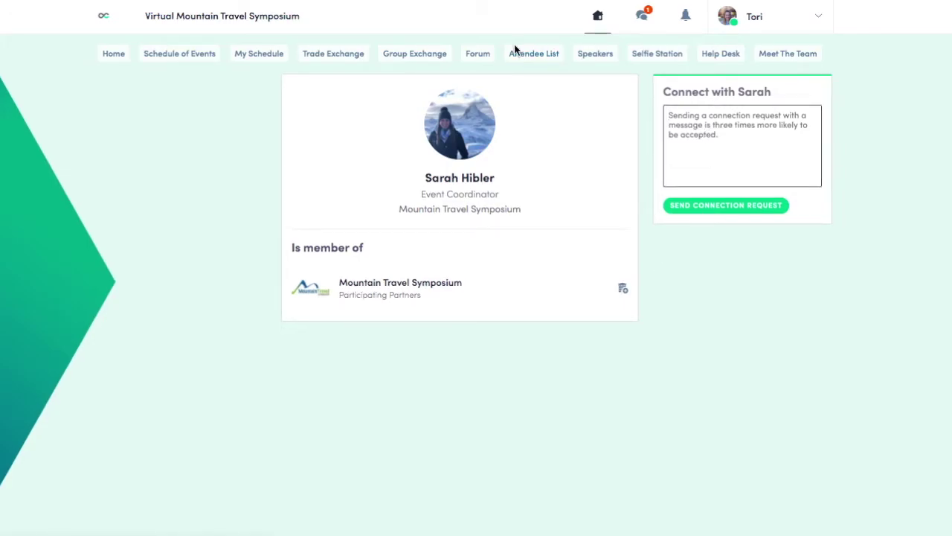
pyautogui.click(536, 58)
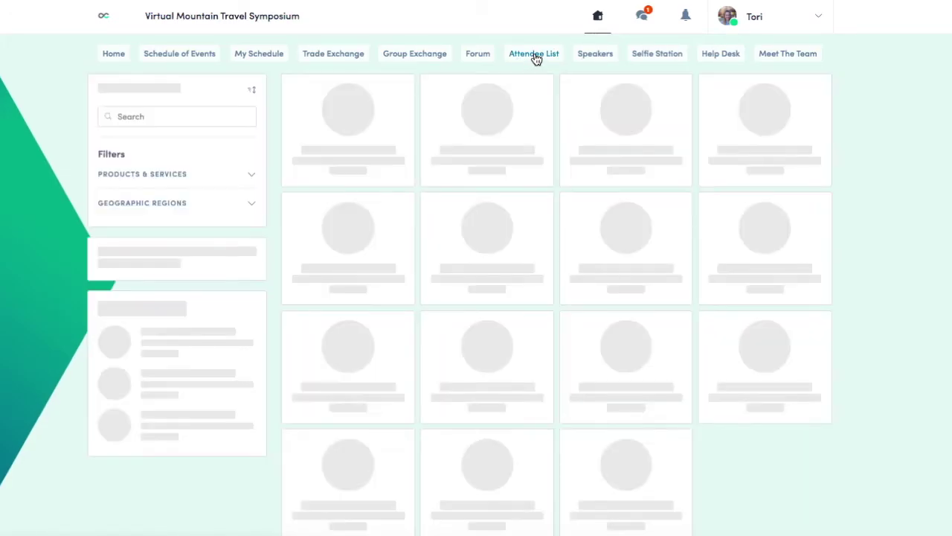
pyautogui.click(159, 116)
pyautogui.write('sa')
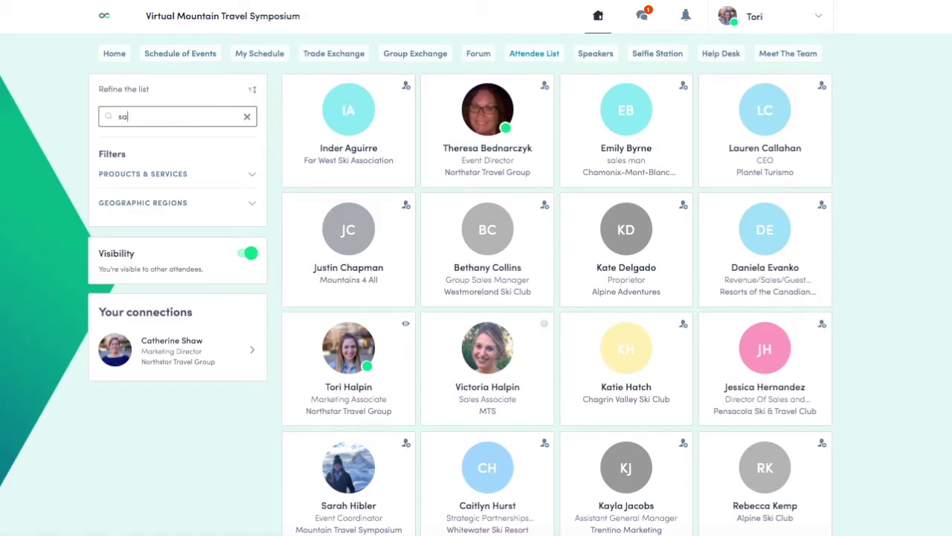
pyautogui.write('rah')
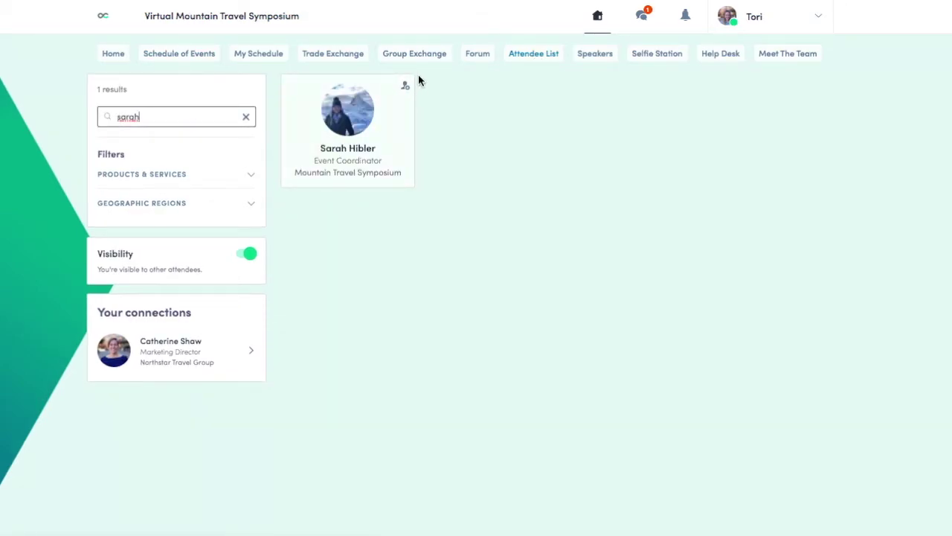
pyautogui.click(400, 96)
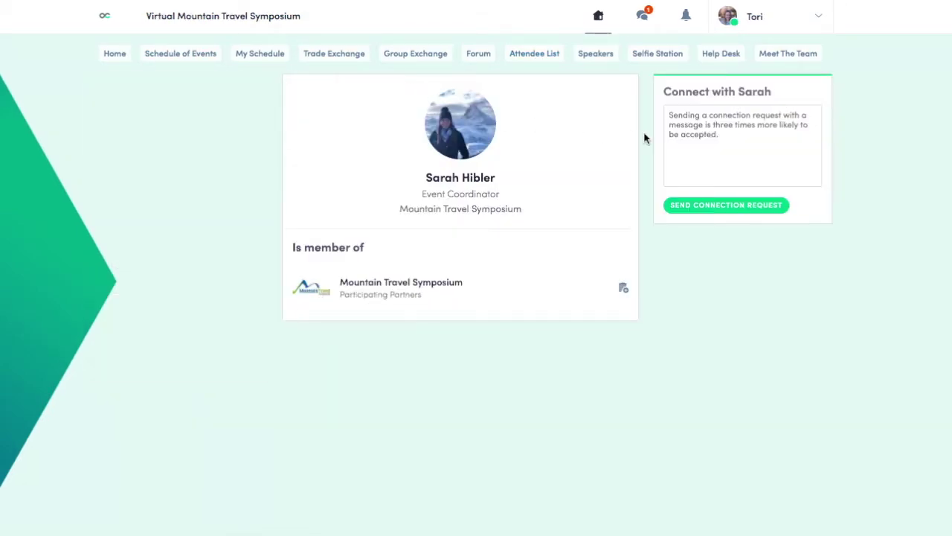
# - Send Sarah a connection request with the note 'I'd love to connect with you!'
pyautogui.click(707, 131)
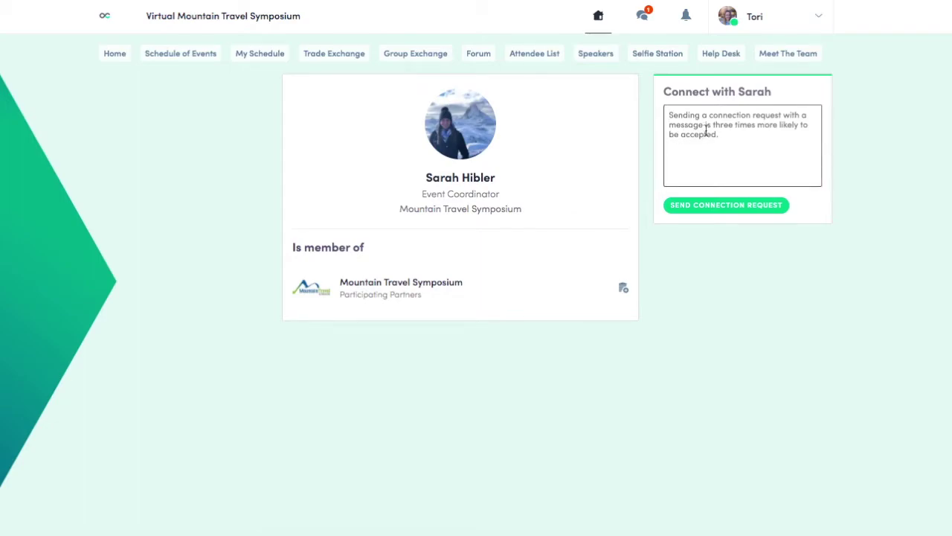
pyautogui.write("I'd love to conne")
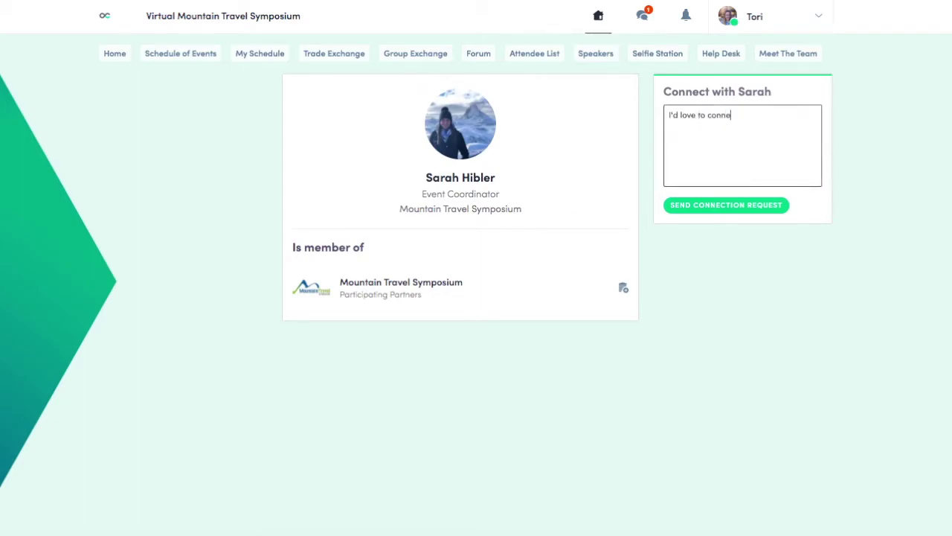
pyautogui.write('ct with you!')
pyautogui.click(691, 205)
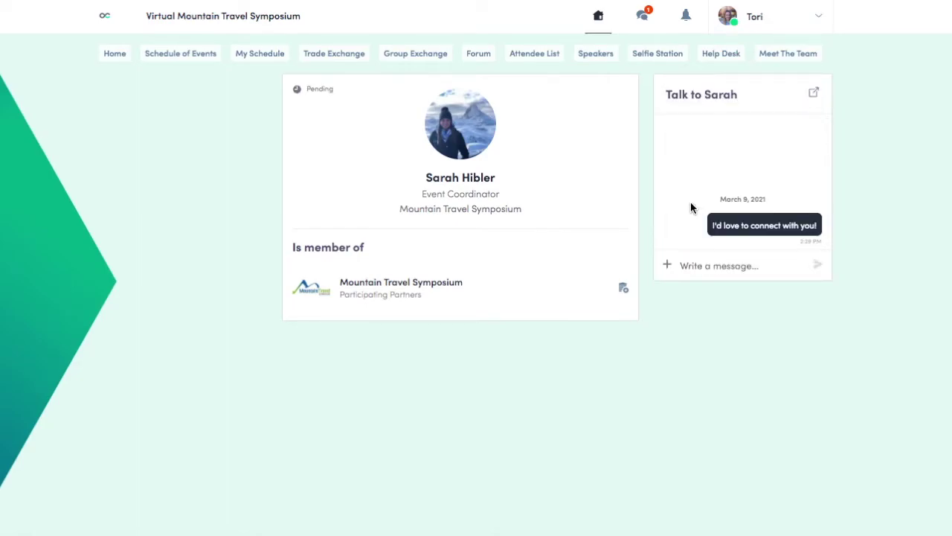
pyautogui.click(644, 17)
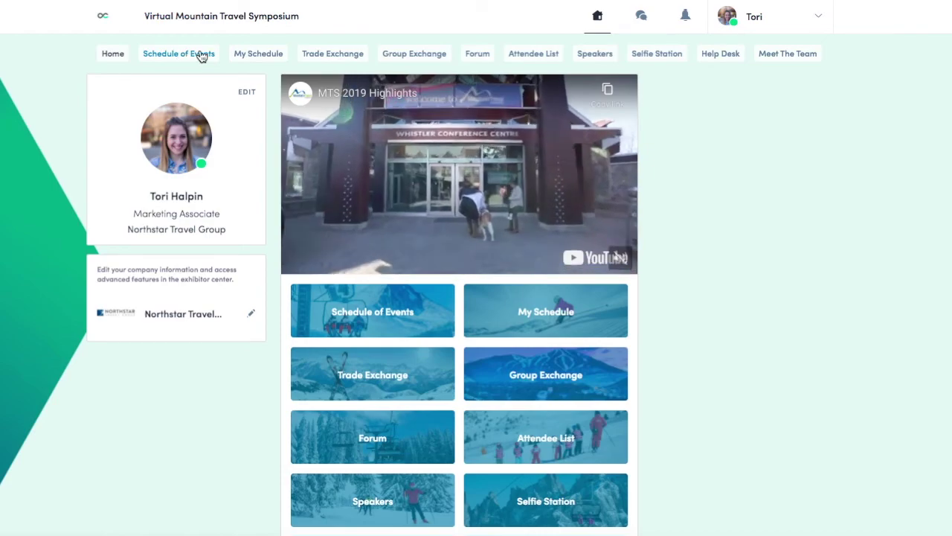
# - Register for Monday's 12:30 PM Chill & Chat Break from the Schedule of Events
pyautogui.click(198, 60)
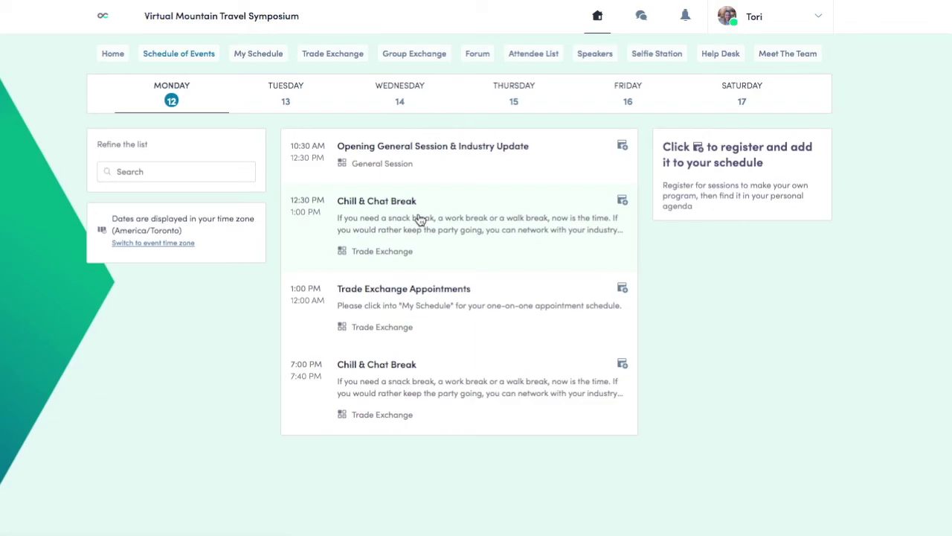
pyautogui.click(622, 201)
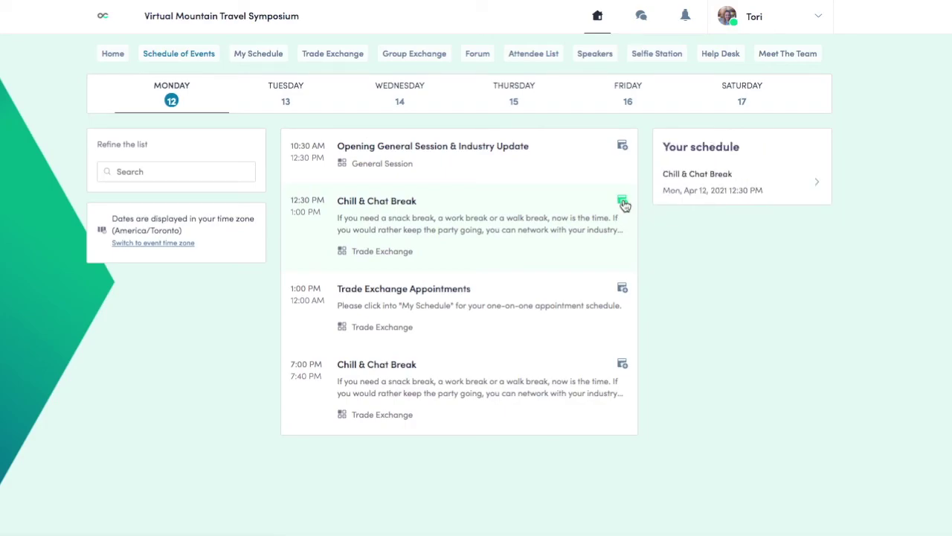
pyautogui.click(262, 58)
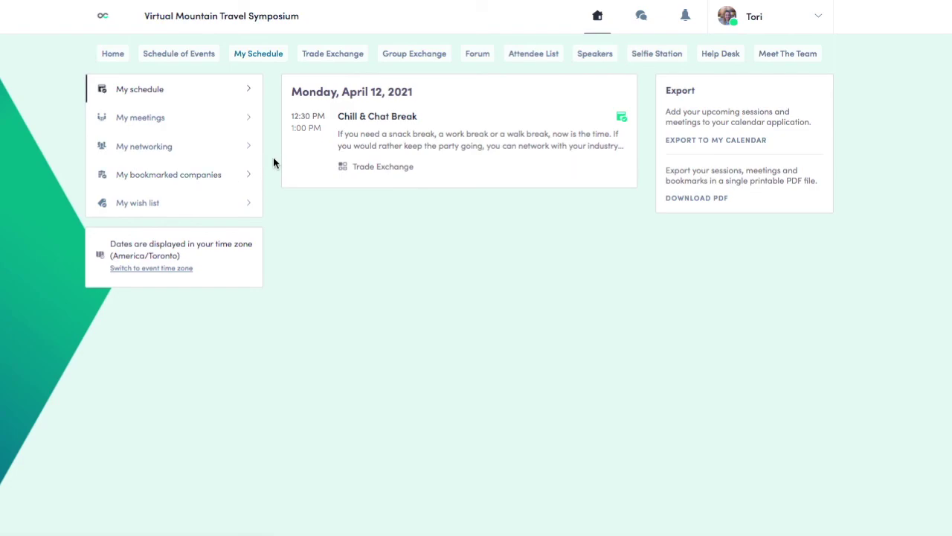
pyautogui.click(365, 154)
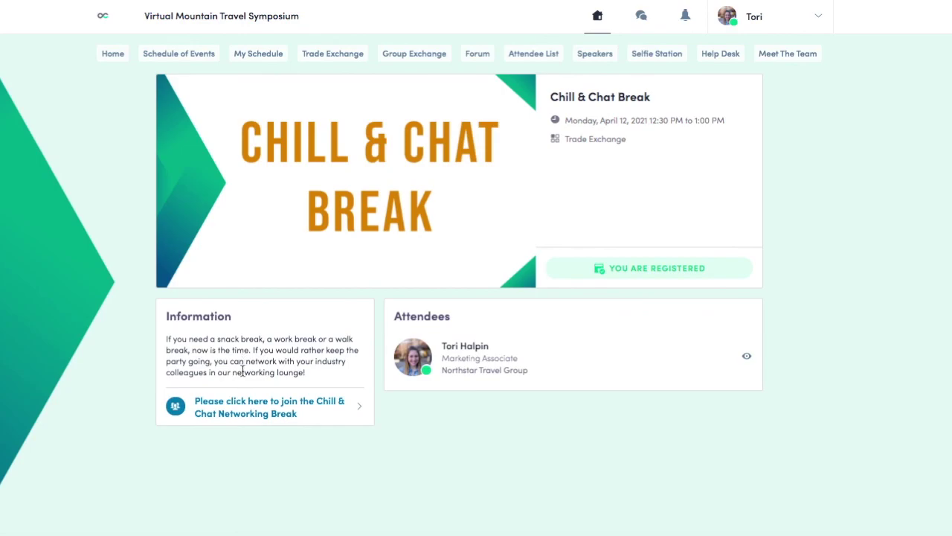